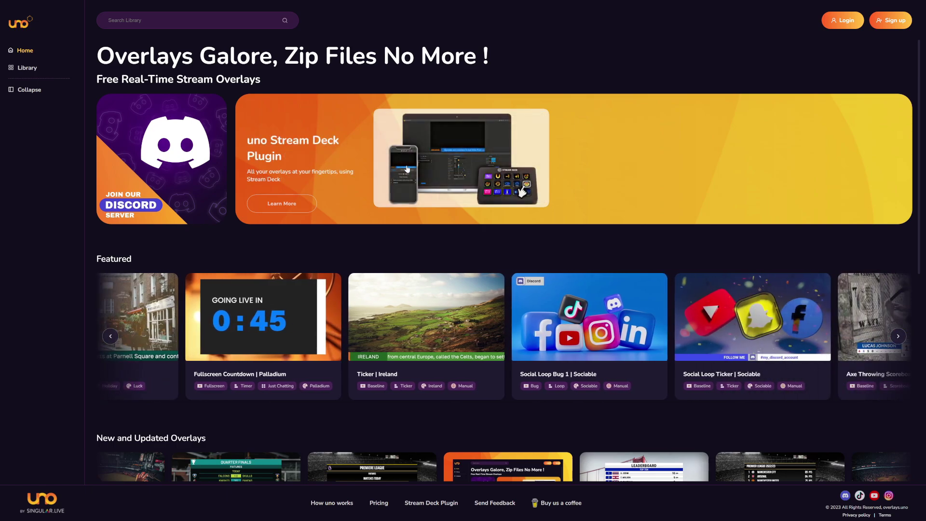
Look over the overlay rows on the home page and open the overlay library.
scroll(581, 266, "down", 2)
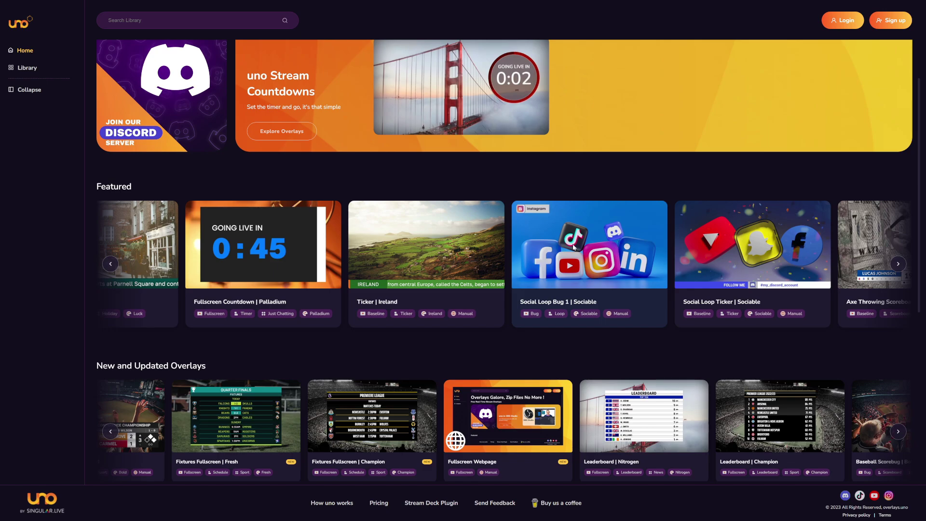
scroll(502, 243, "down", 2)
scroll(502, 242, "down", 4)
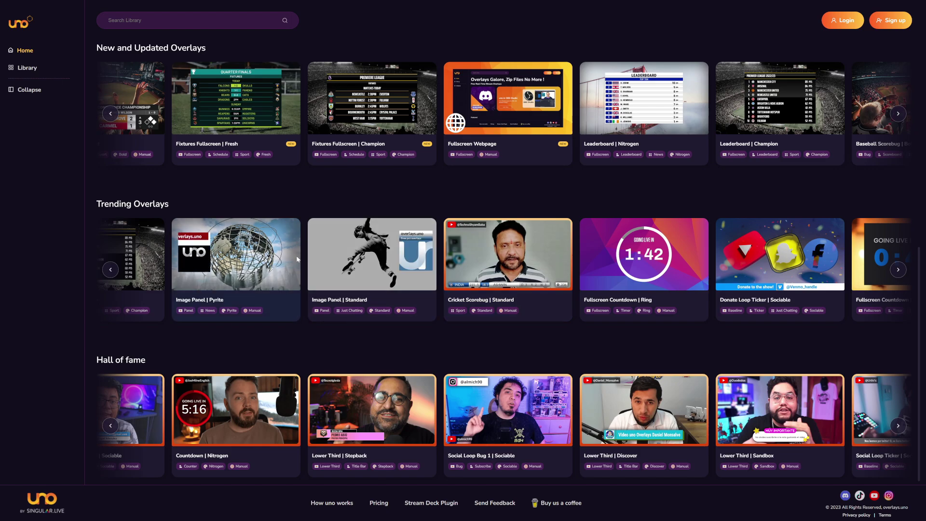
scroll(202, 193, "up", 8)
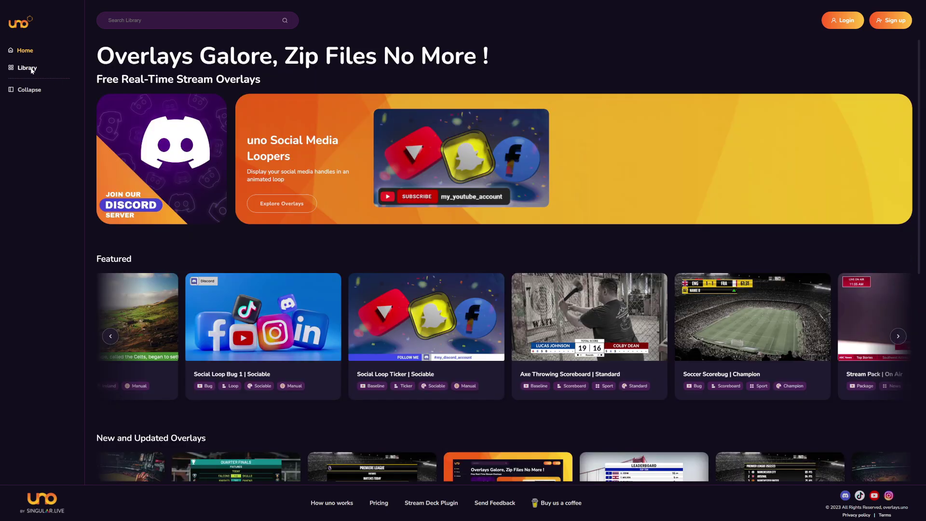
left_click(28, 68)
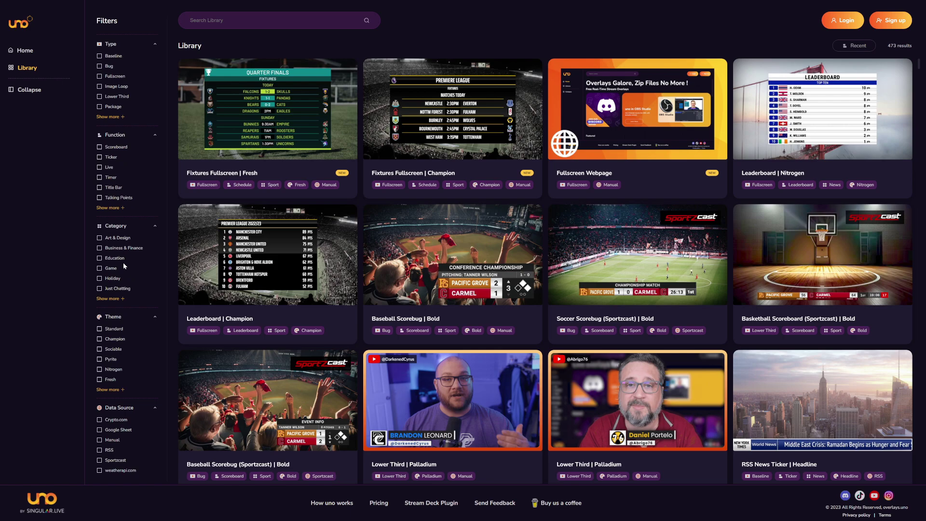
Filter the overlay library by the Fullscreen and Image Loop types and browse the matching overlays.
left_click(114, 76)
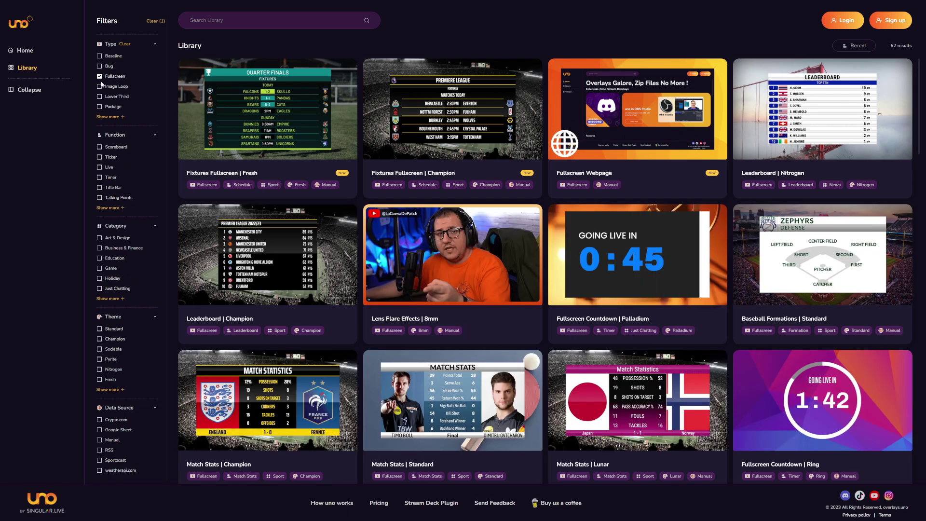
mouse_move(247, 103)
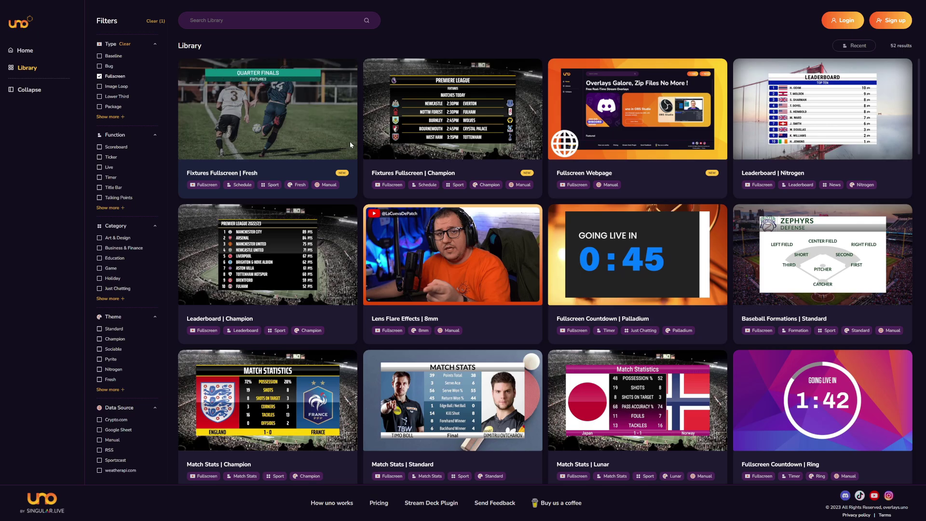
scroll(351, 144, "down", 15)
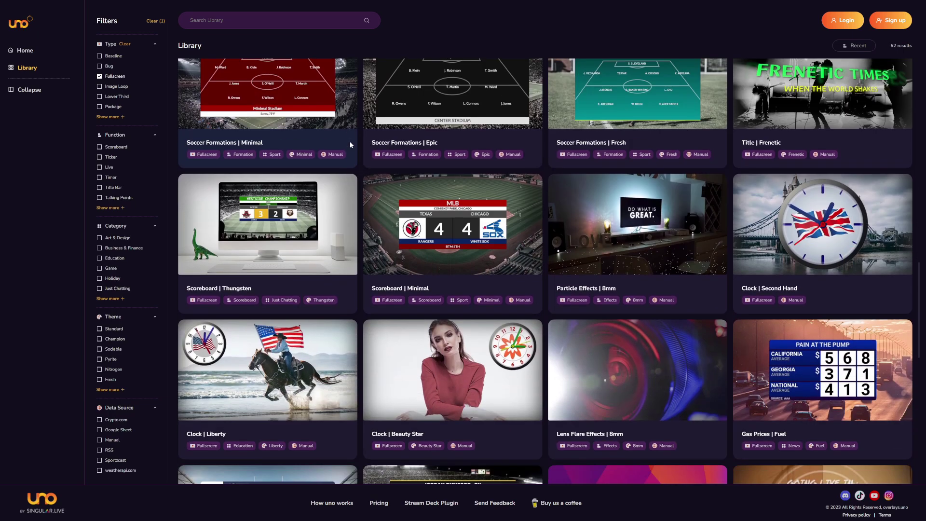
scroll(349, 141, "down", 8)
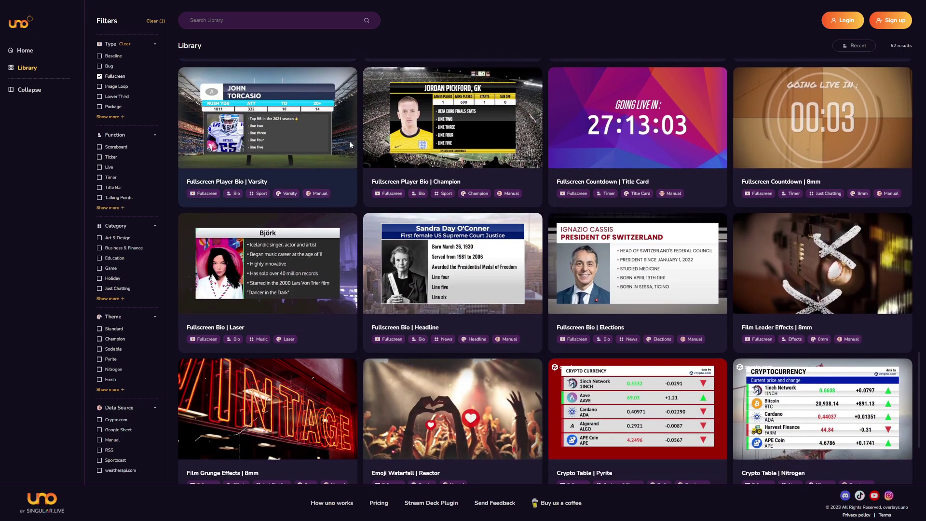
scroll(349, 141, "down", 3)
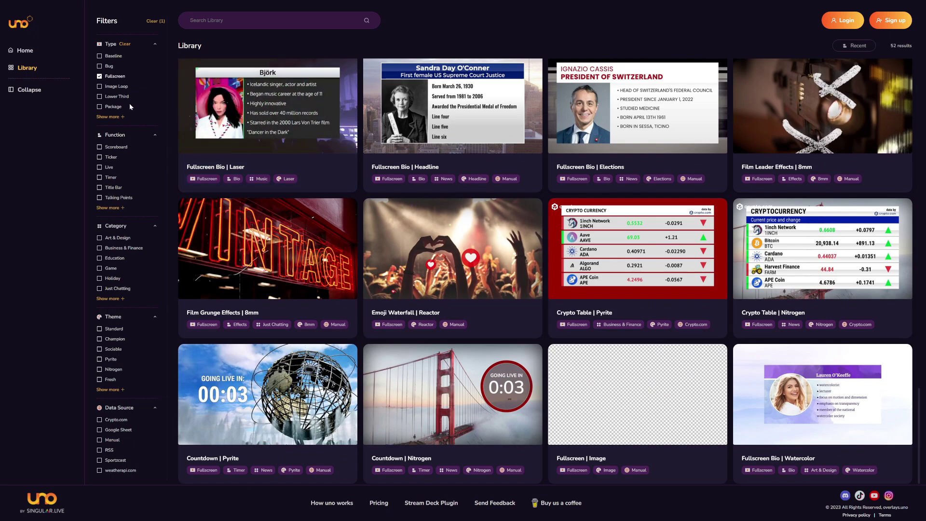
left_click(123, 89)
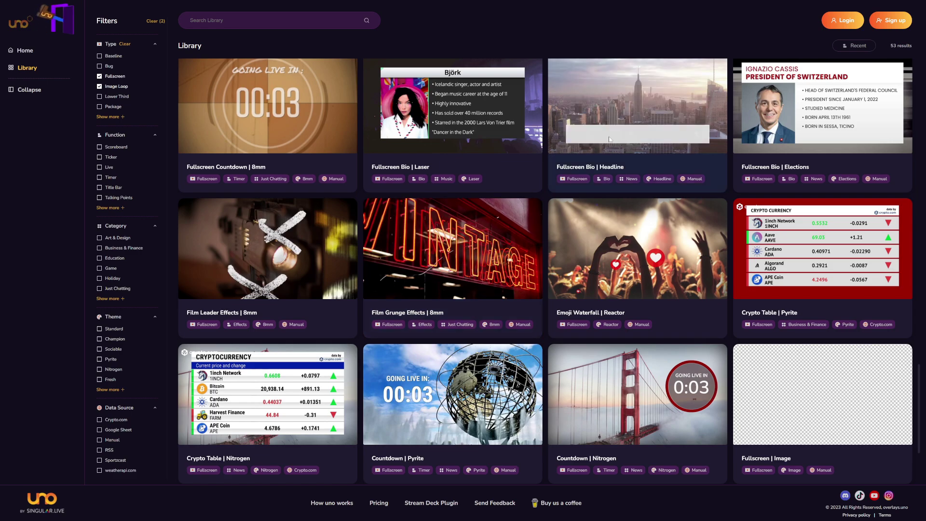
scroll(343, 202, "down", 3)
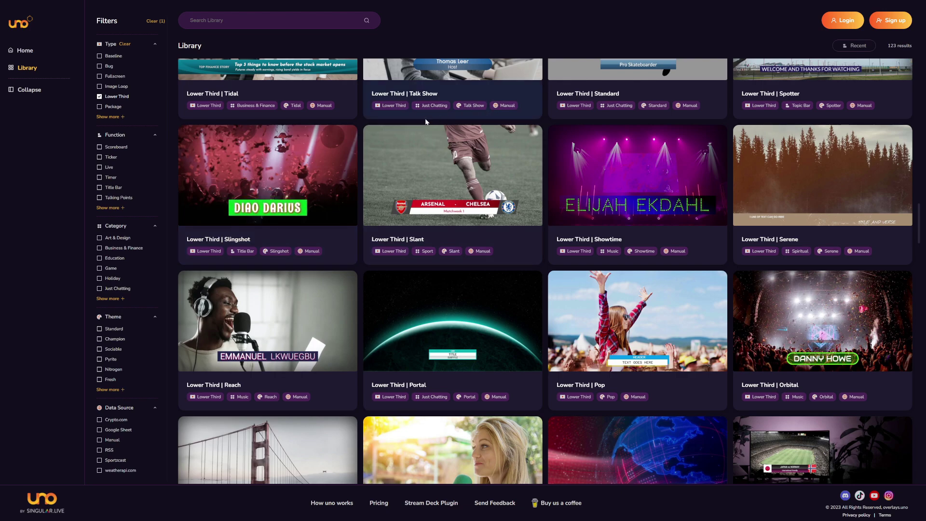
Browse the Lower Third overlays in the library.
scroll(376, 158, "down", 5)
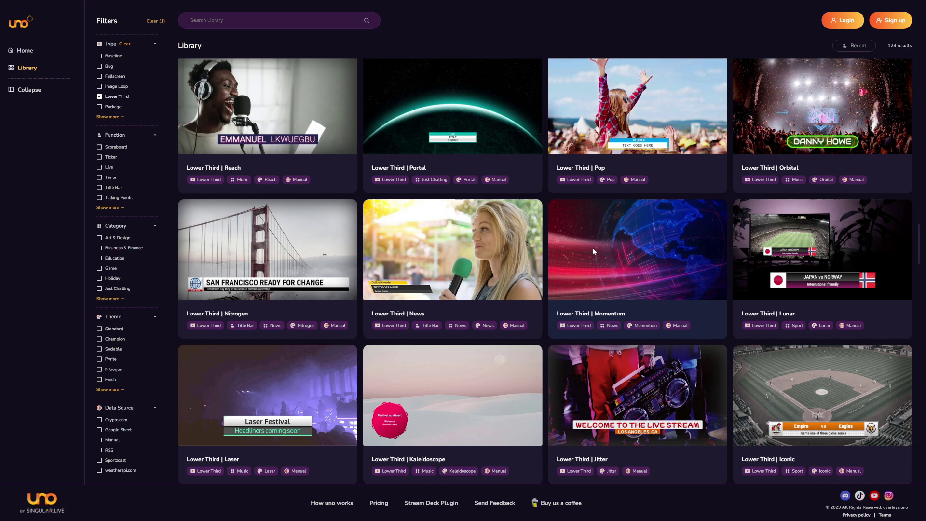
scroll(456, 150, "down", 3)
scroll(427, 207, "down", 6)
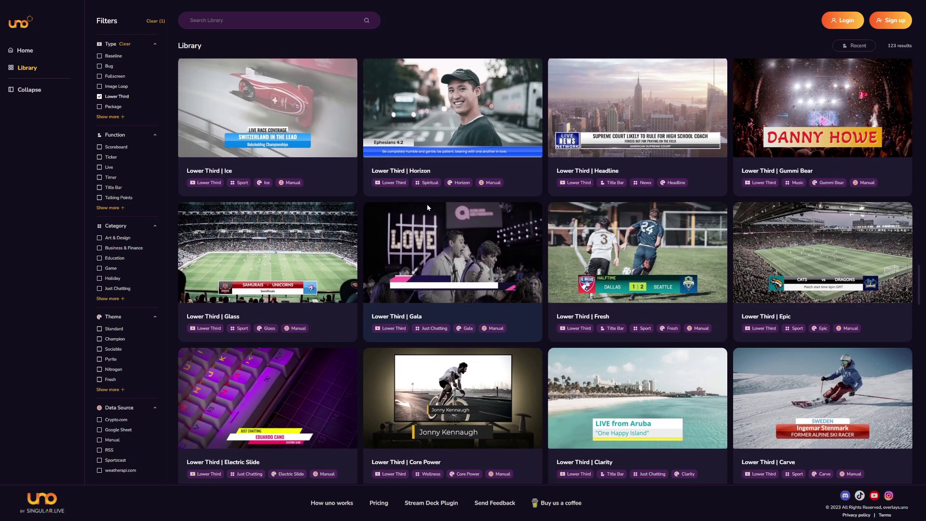
scroll(428, 206, "down", 7)
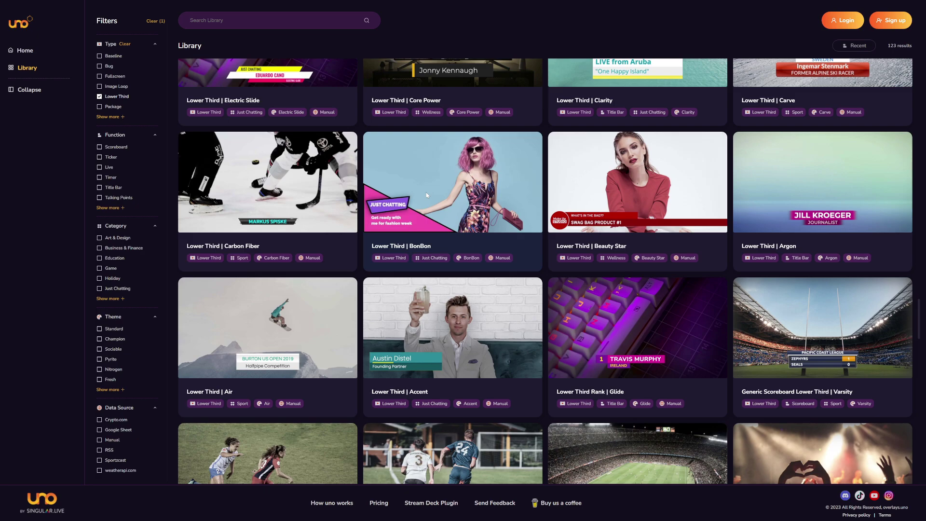
scroll(426, 196, "down", 5)
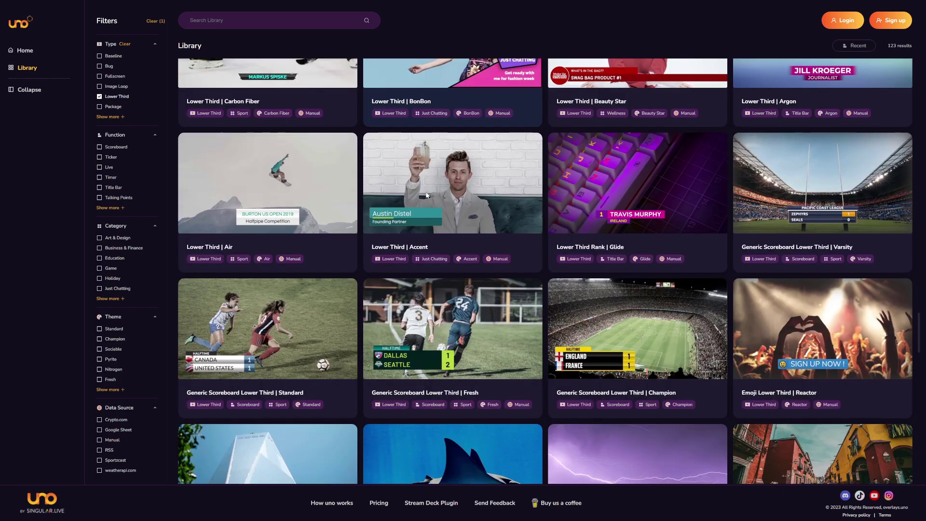
Replace the Lower Third filter with the Scoreboard function and browse the scoreboard overlays.
left_click(100, 96)
left_click(116, 147)
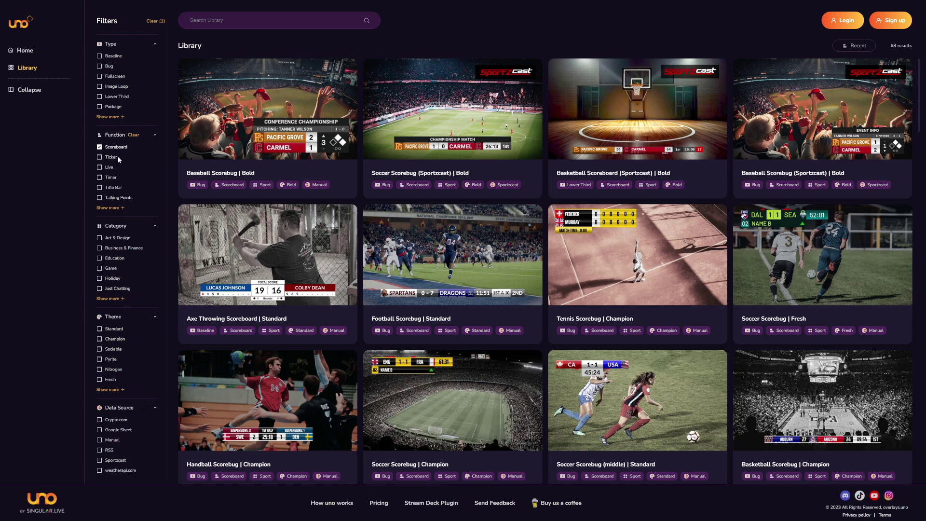
scroll(328, 188, "down", 10)
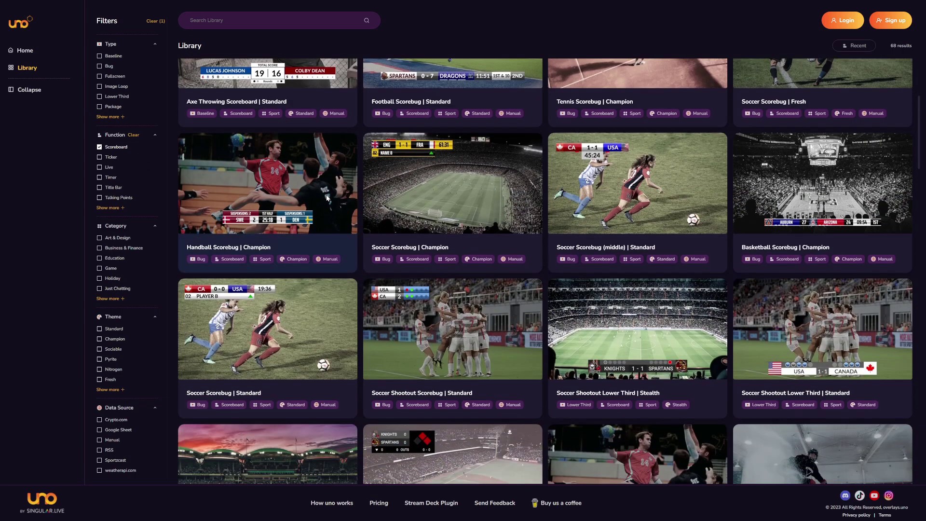
scroll(447, 193, "down", 7)
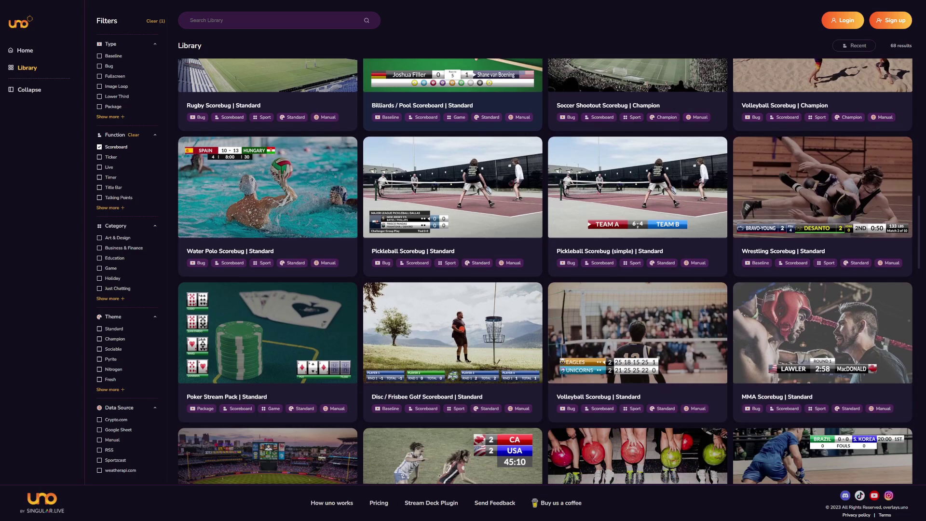
scroll(445, 194, "down", 3)
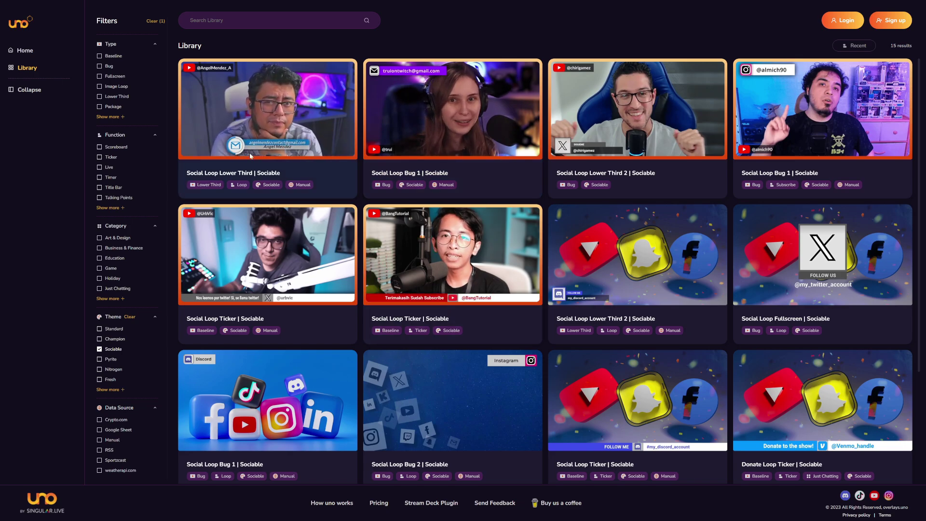
Open the details of the Social Loop Lower Third | Sociable overlay and start a trial of it.
left_click(263, 145)
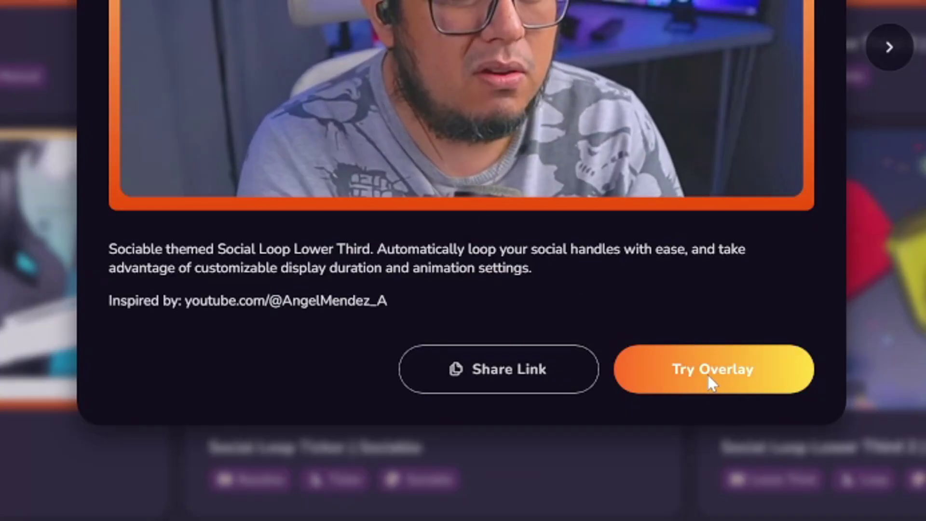
left_click(708, 374)
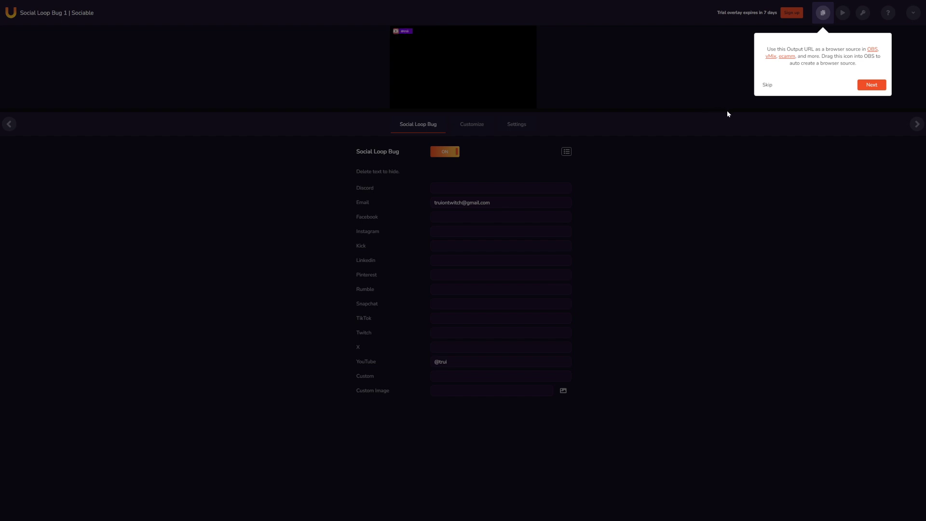
Skip the introductory tour of the overlay controls and enlarge the overlay preview.
left_click(774, 105)
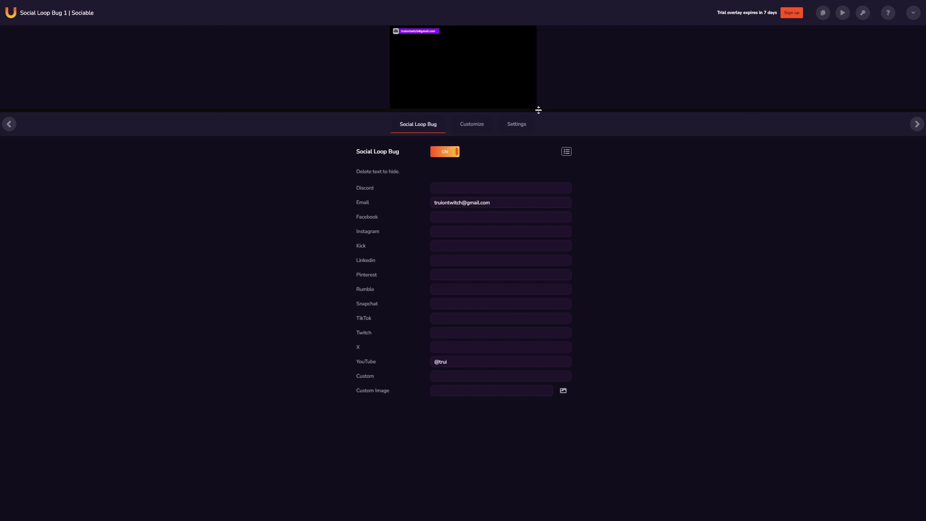
left_click_drag(538, 110, 531, 245)
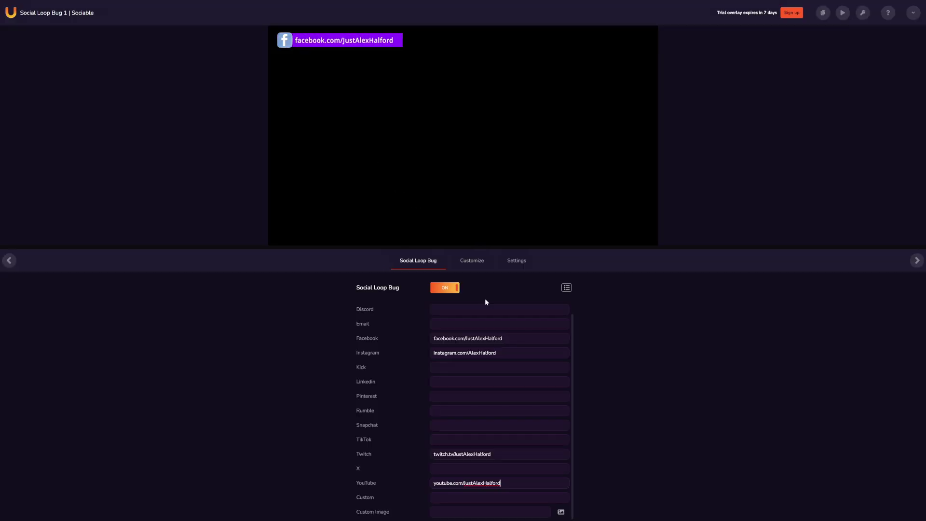
Set the Social Loop Bug's background colour to yellow ffed00 in the overlay's customization options.
left_click(468, 266)
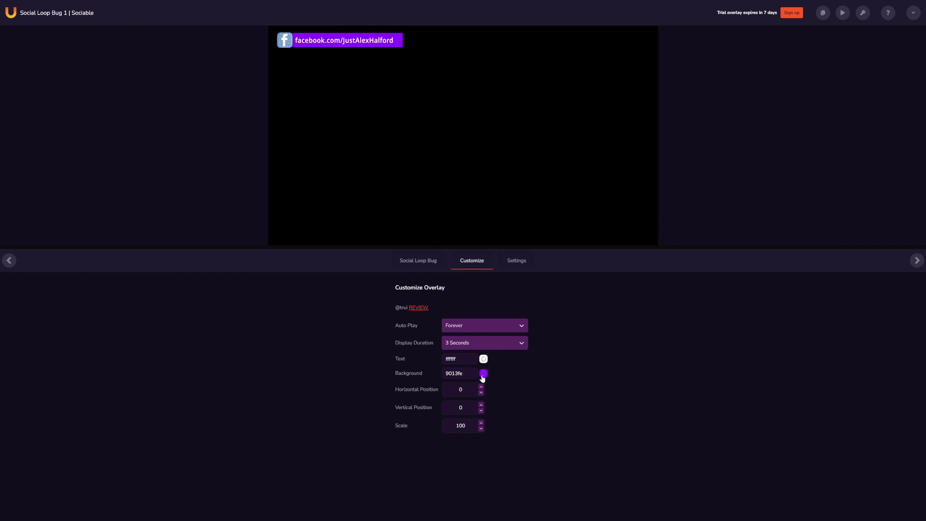
left_click(483, 373)
left_click(446, 434)
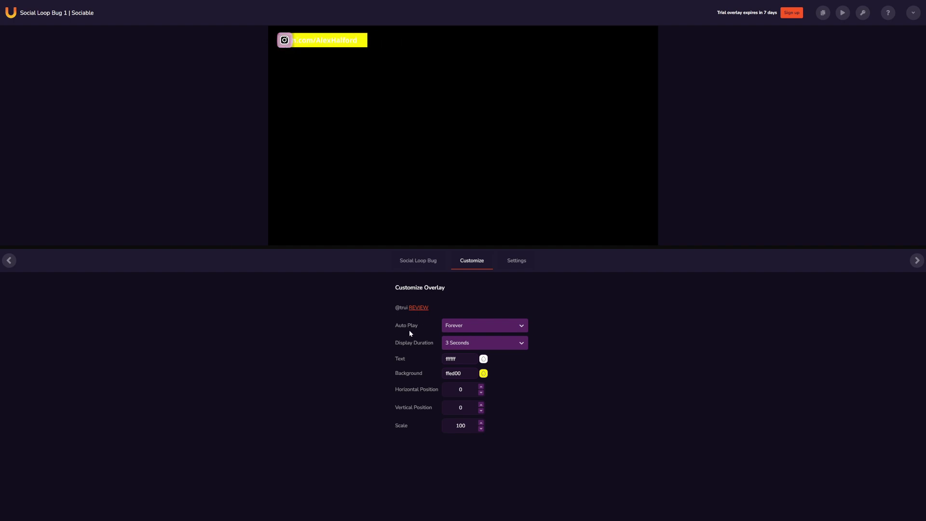
Set the overlay's Auto Play to Every 10 Min and its Display Duration to 5 Seconds.
left_click(447, 332)
left_click(579, 338)
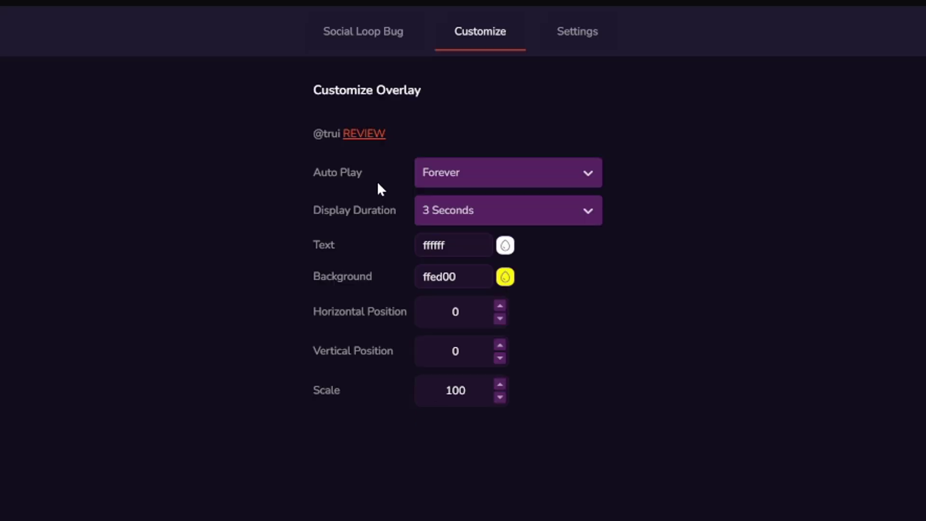
left_click(466, 173)
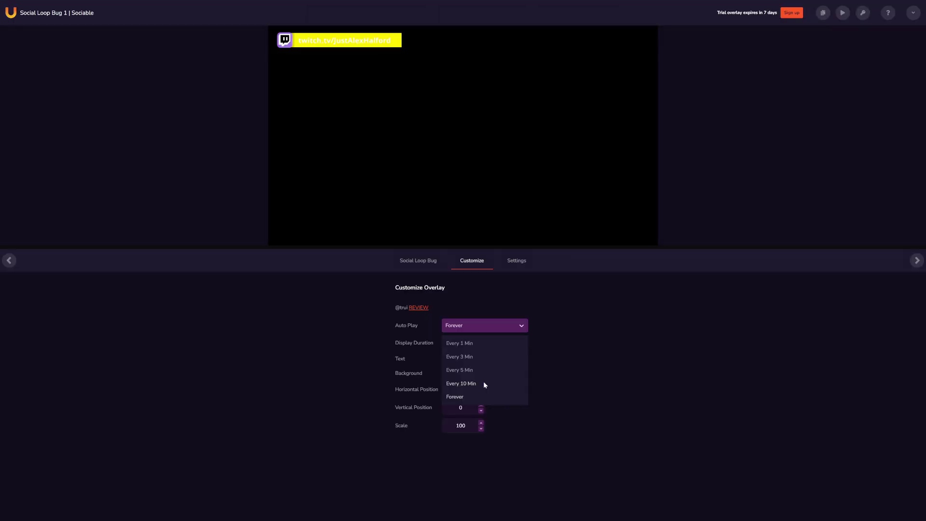
left_click(483, 381)
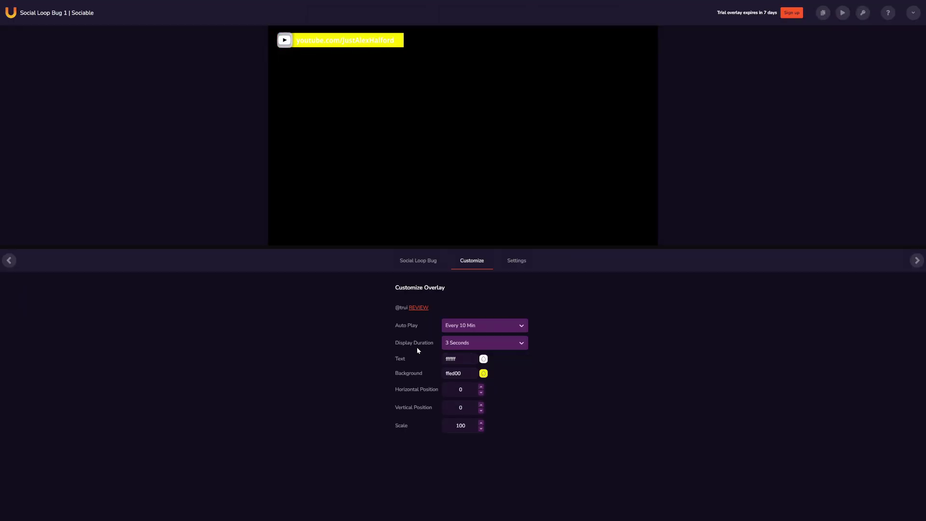
left_click(456, 343)
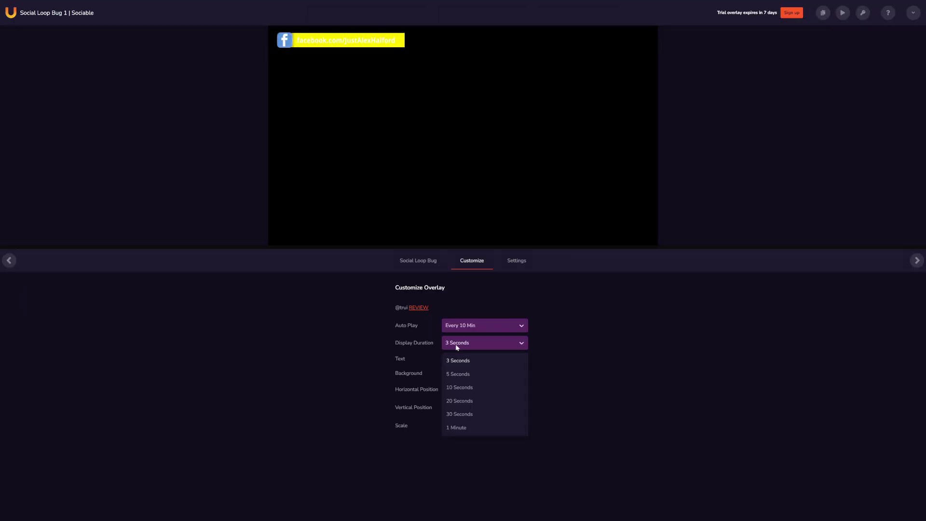
left_click(473, 375)
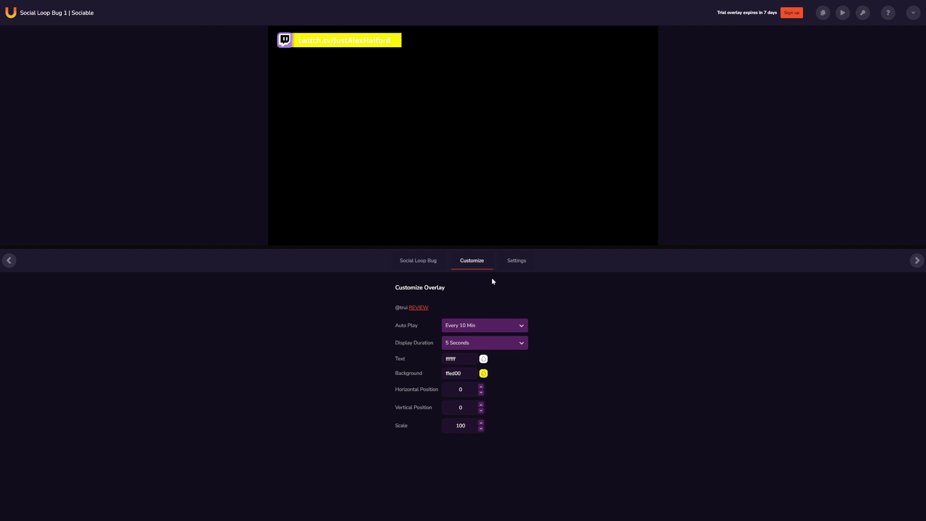
Change the overlay's background colour to dark blue 000281.
left_click(483, 373)
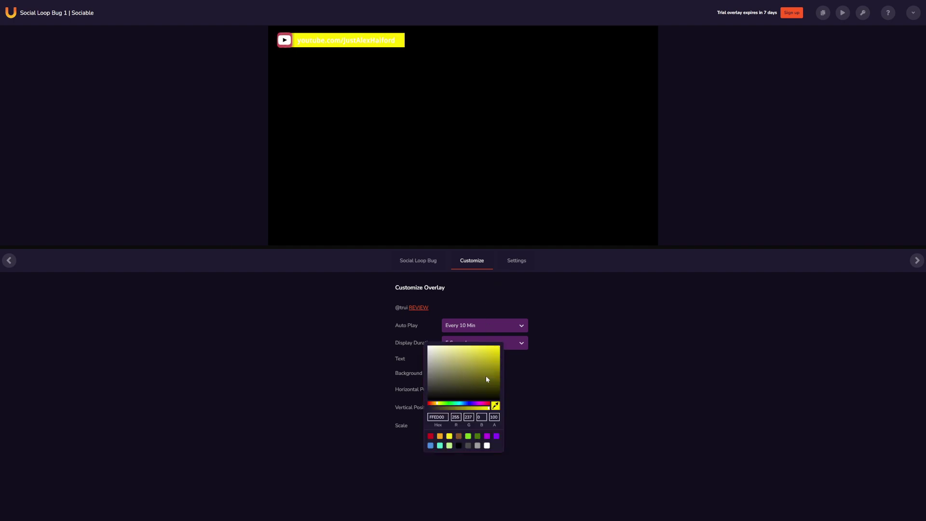
left_click(468, 404)
left_click(469, 403)
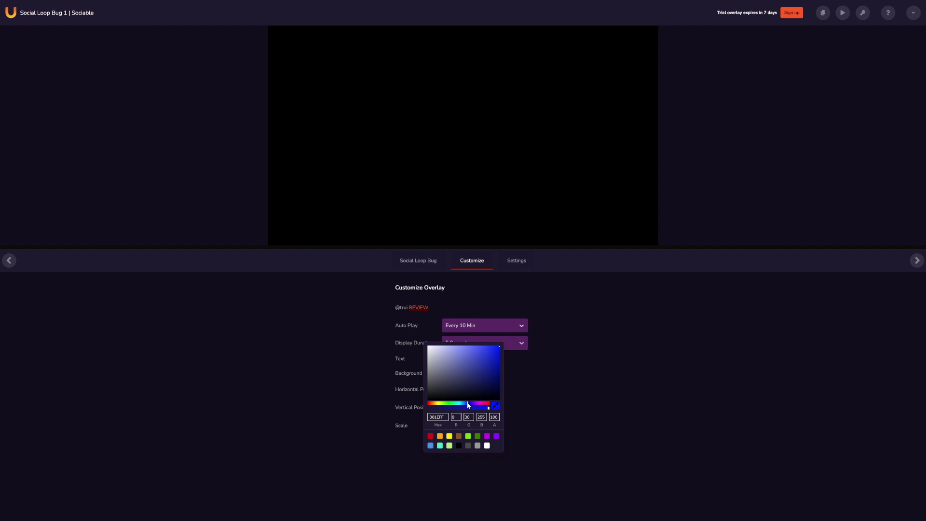
Set the overlay's Auto Play to Forever.
left_click(469, 327)
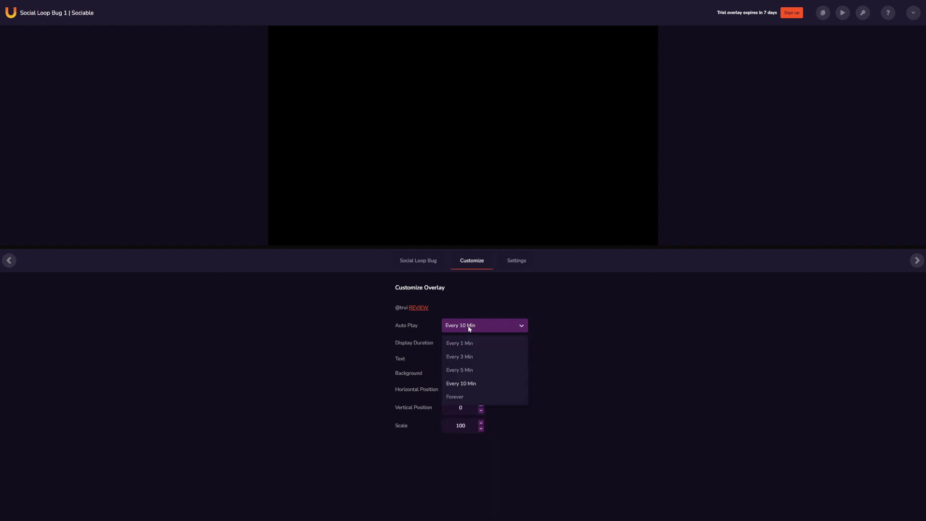
left_click(473, 397)
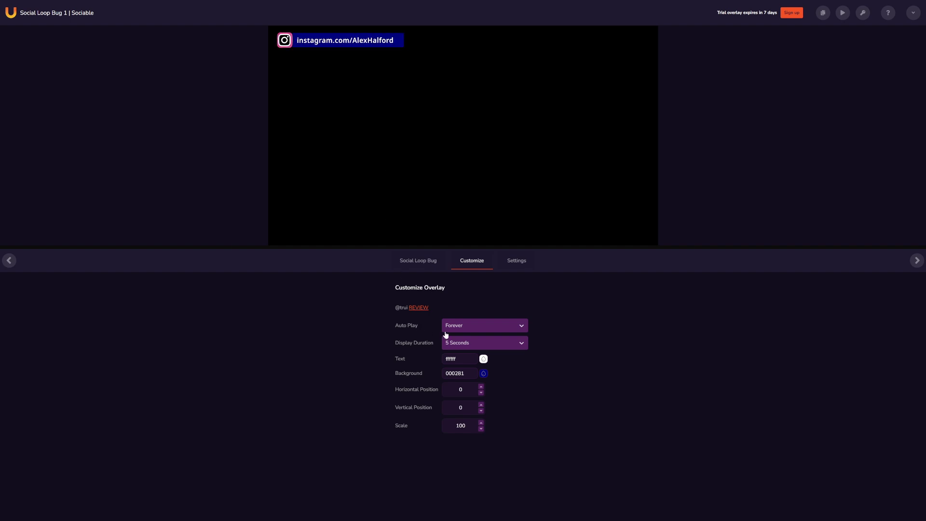
Try shifting the overlay sideways with a Horizontal Position of -4, and return the value to 0.
left_click(467, 326)
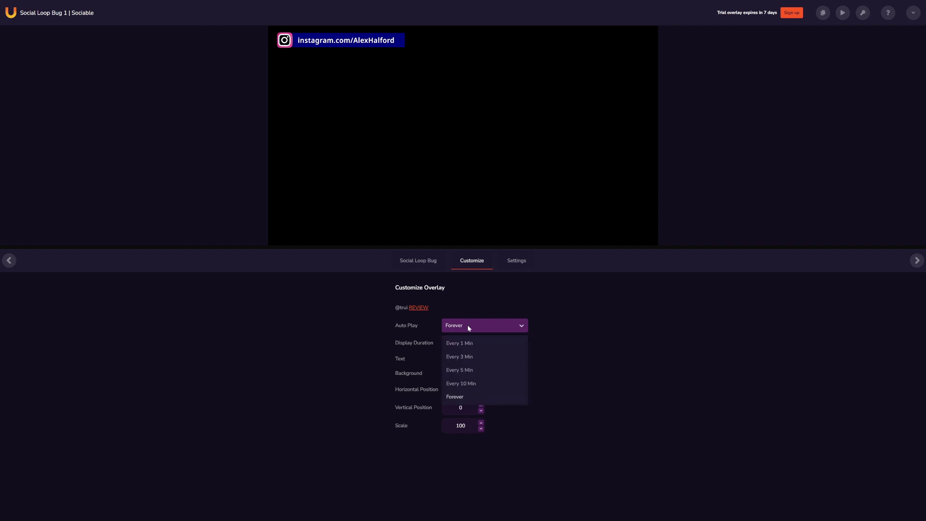
left_click(610, 326)
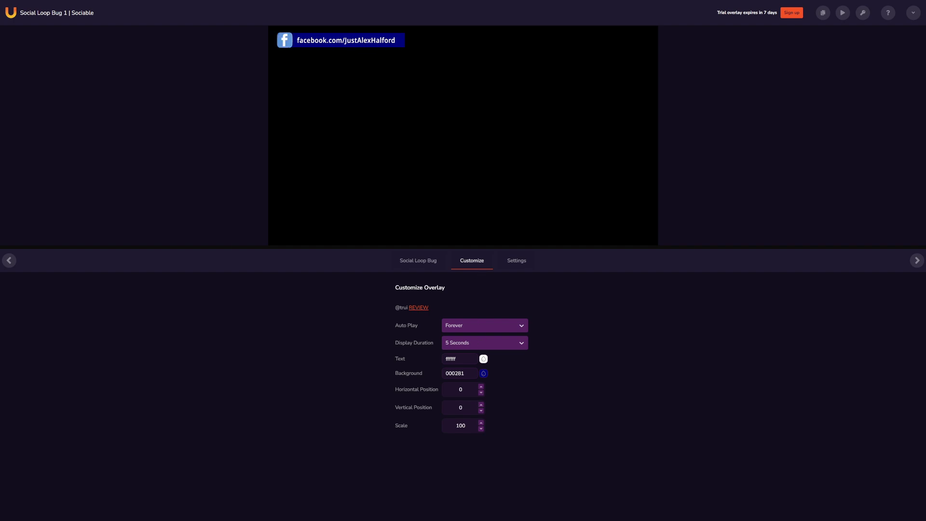
left_click(481, 392)
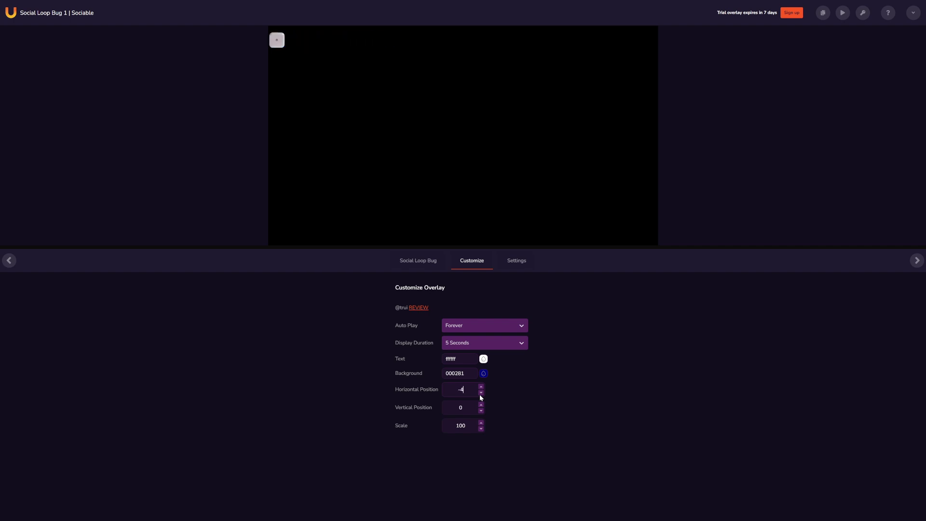
left_click(481, 392)
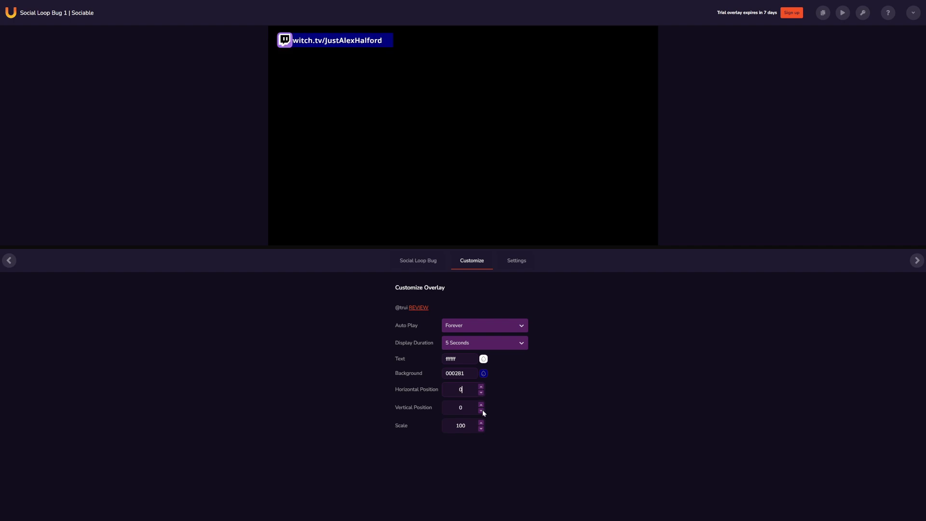
Set the overlay's Vertical Position to 86 to place it near the lower edge of the video frame.
left_click(482, 410)
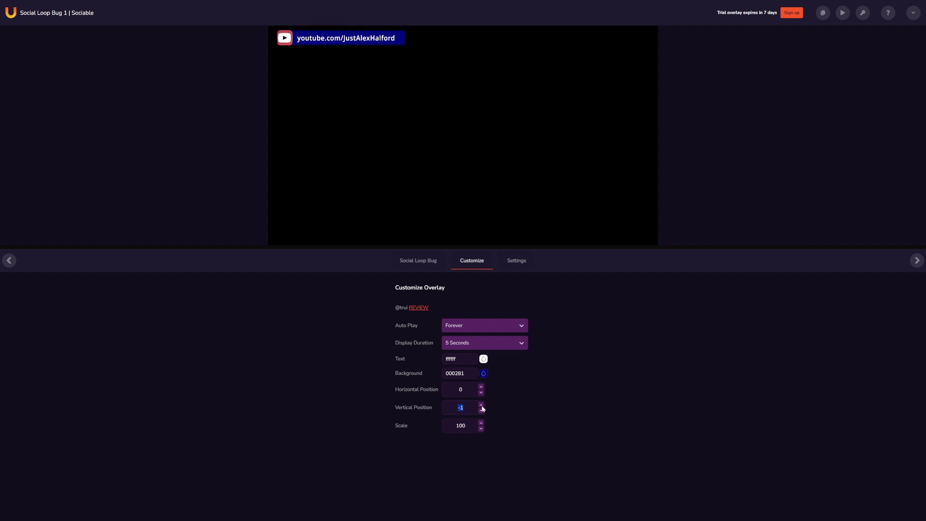
type("1350")
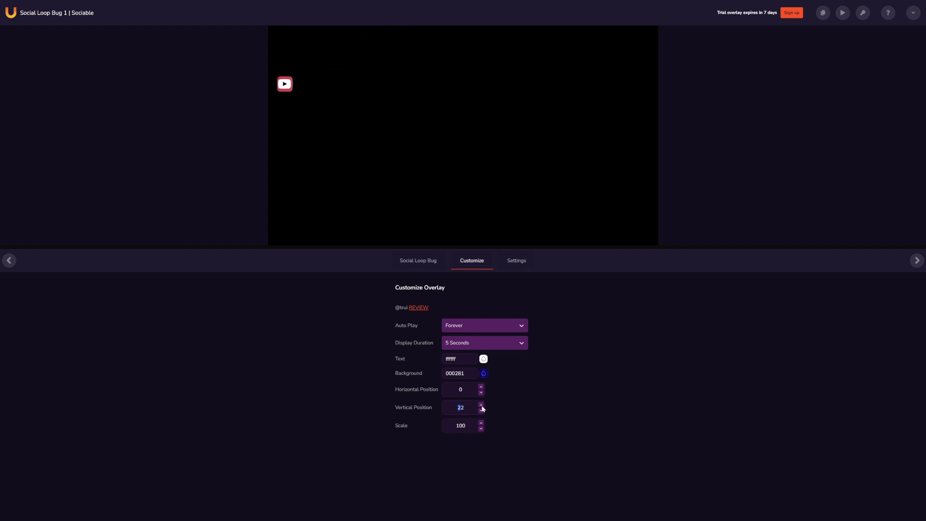
left_click(482, 406)
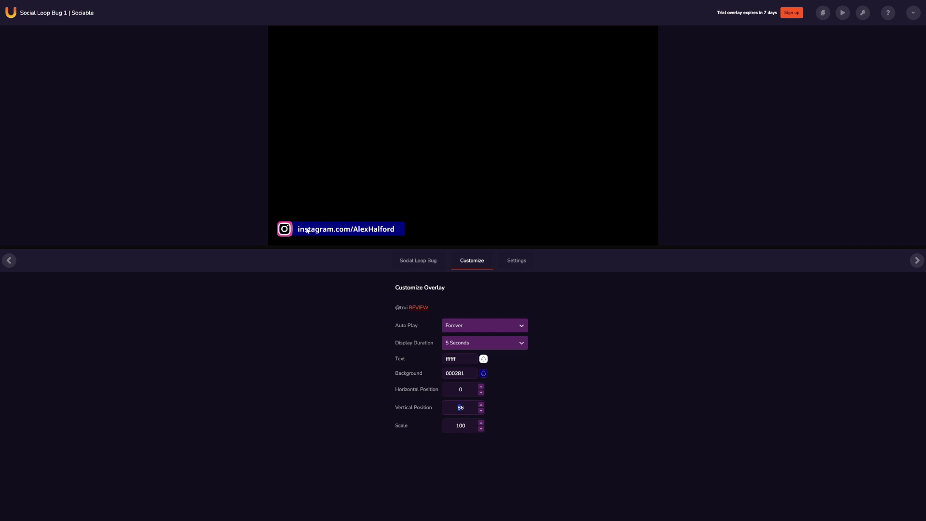
Shrink the social loop overlay by lowering its Scale below 95.
left_click(481, 428)
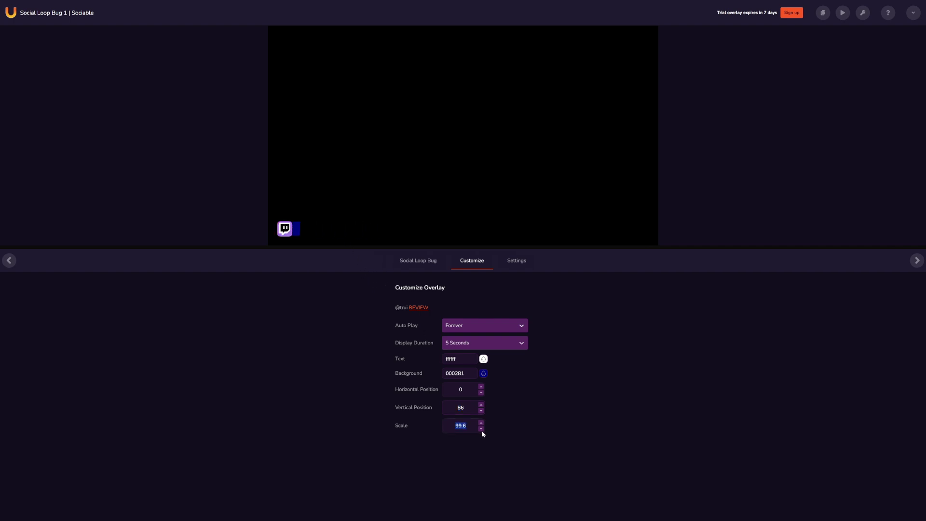
left_click(481, 429)
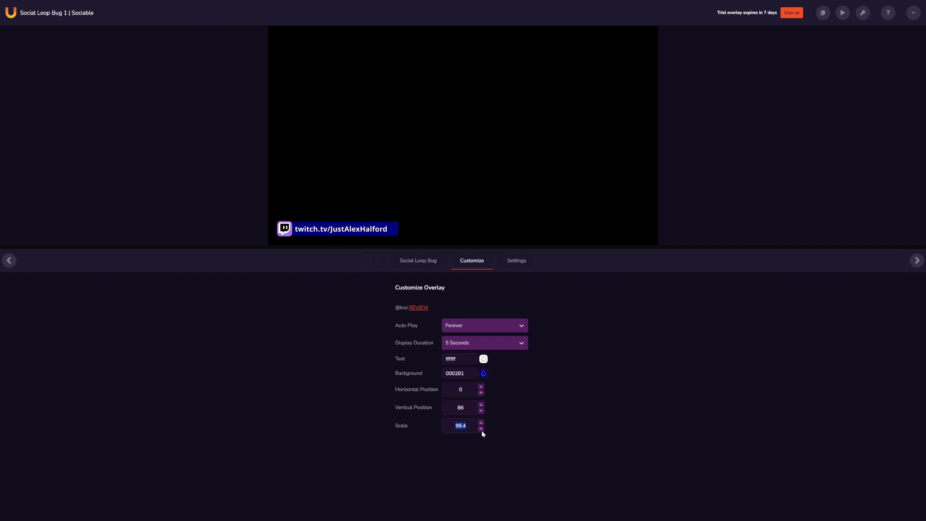
left_click(481, 429)
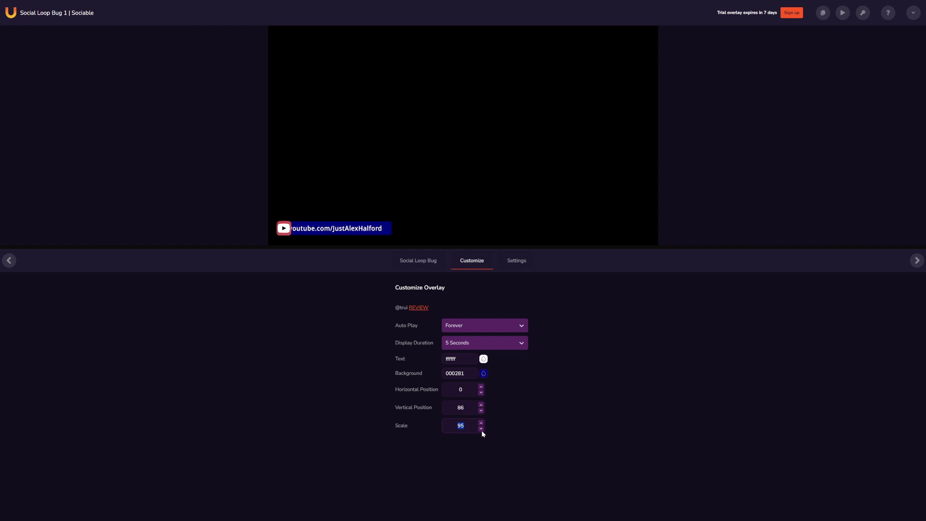
left_click(481, 429)
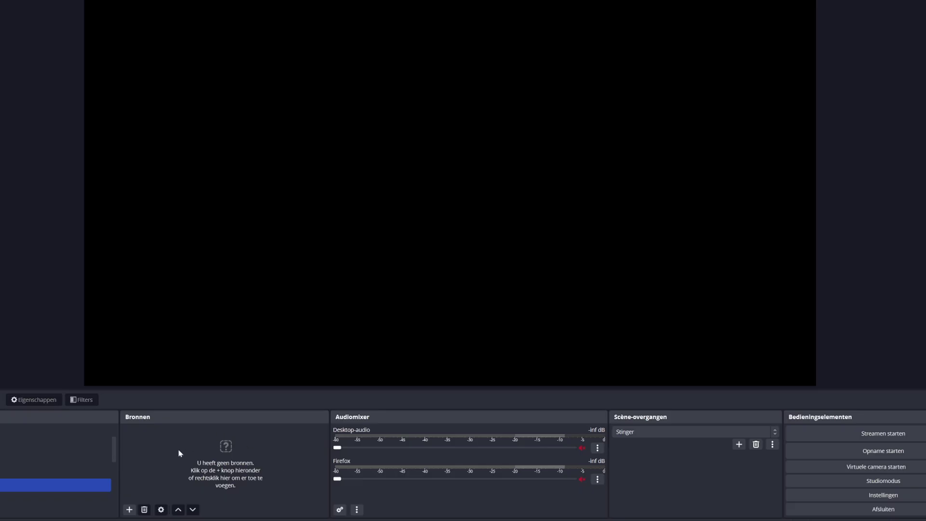
Switch to OBS Studio and add a new Browser source named Lower Third to the scene.
right_click(254, 443)
mouse_move(255, 444)
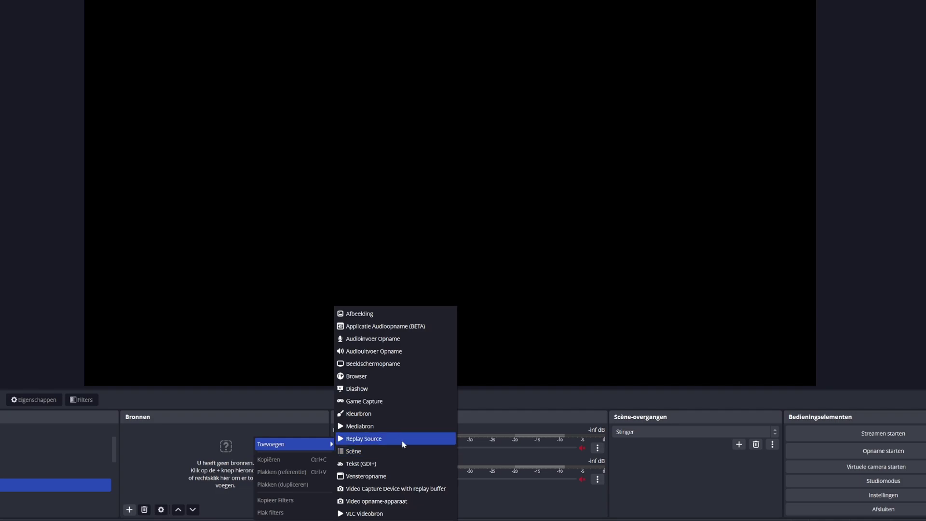
left_click(357, 376)
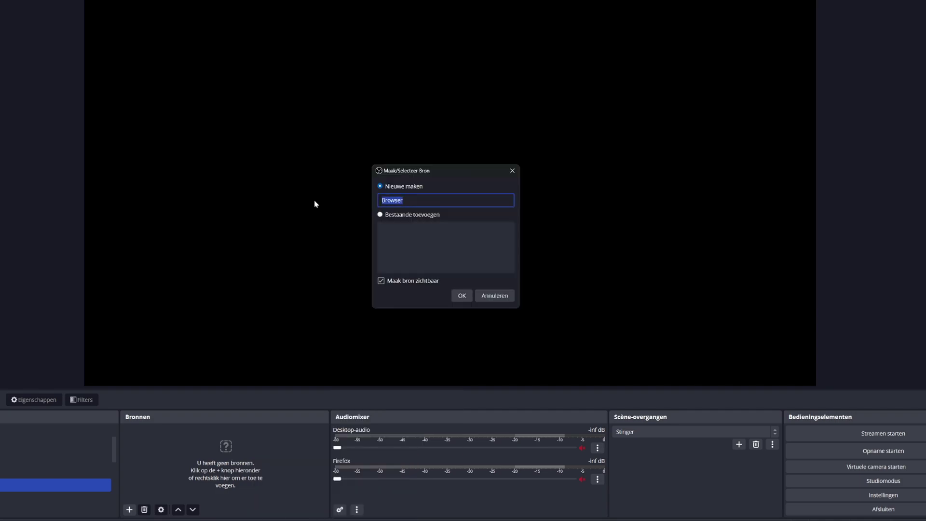
type("Lower Third")
left_click(461, 298)
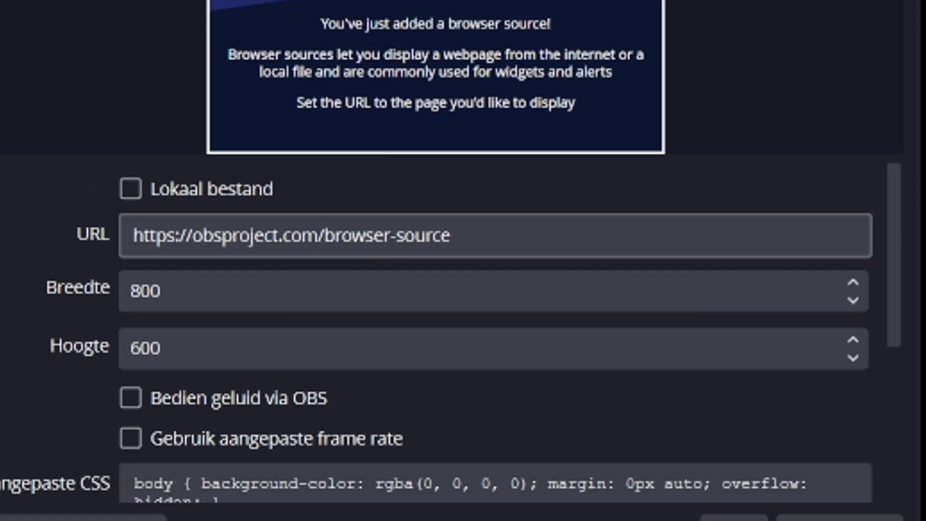
Set the browser source's URL to the overlay's app.overlays.uno output link and enlarge the source to the full canvas height.
left_click_drag(450, 258, 352, 258)
type("https://app.overlays.uno/output/2Jf0H7KHQb1PMWS8yD9gYl?aspect=16x9")
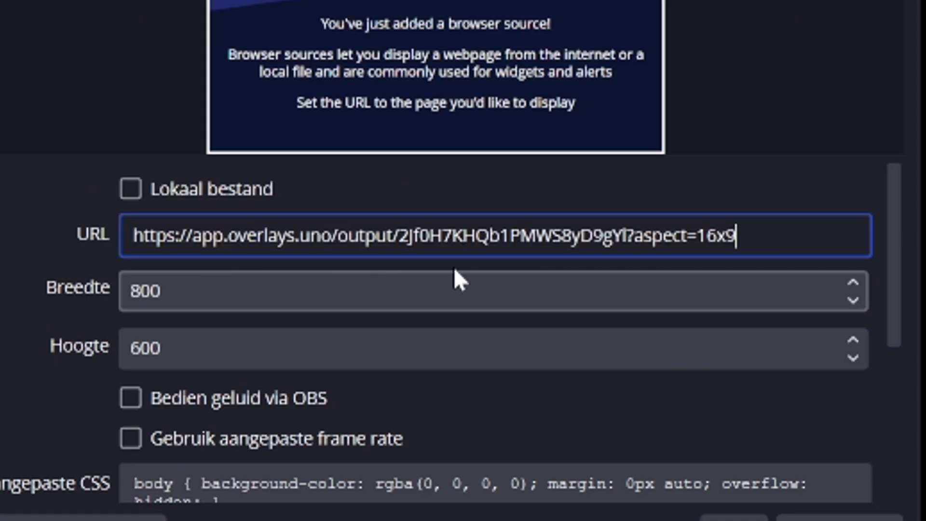
left_click(391, 199)
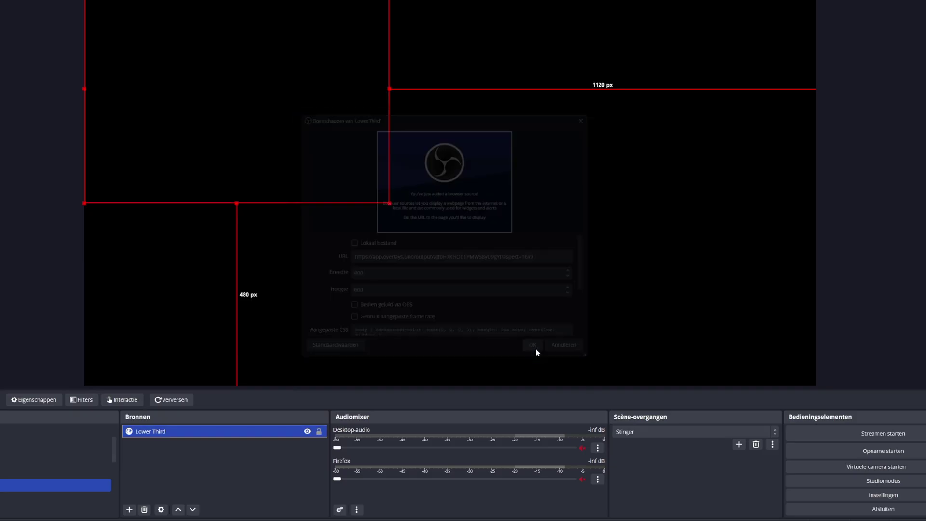
left_click(537, 349)
left_click_drag(389, 202, 632, 352)
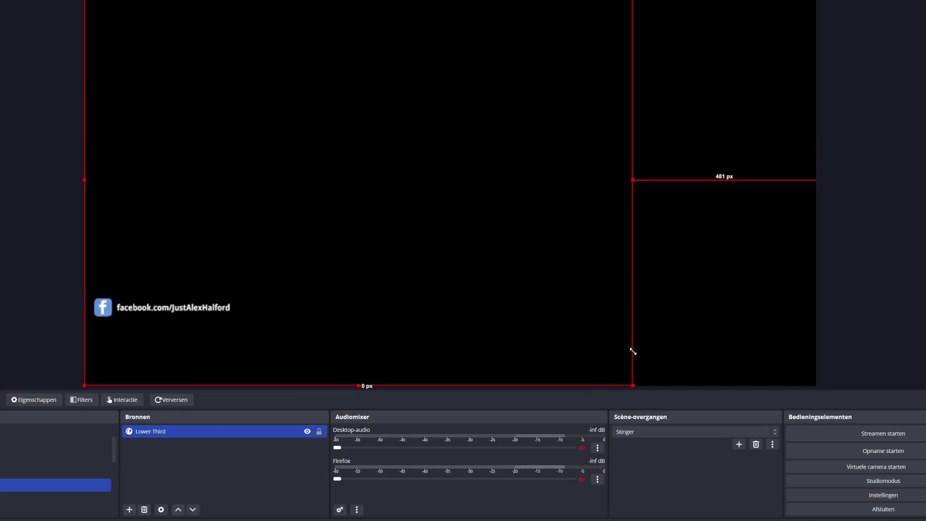
Set the Lower Third source's width to 1920 and height to 1080.
double_click(193, 435)
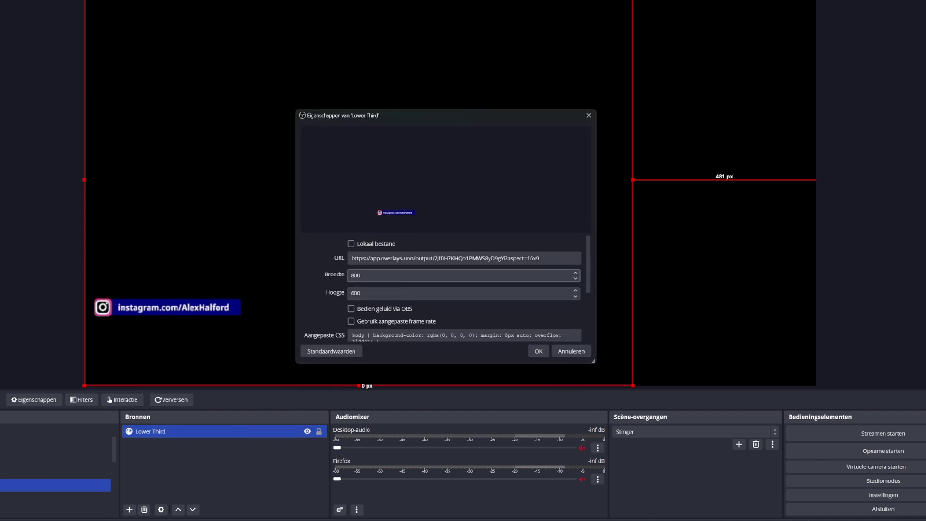
double_click(356, 275)
type("1920")
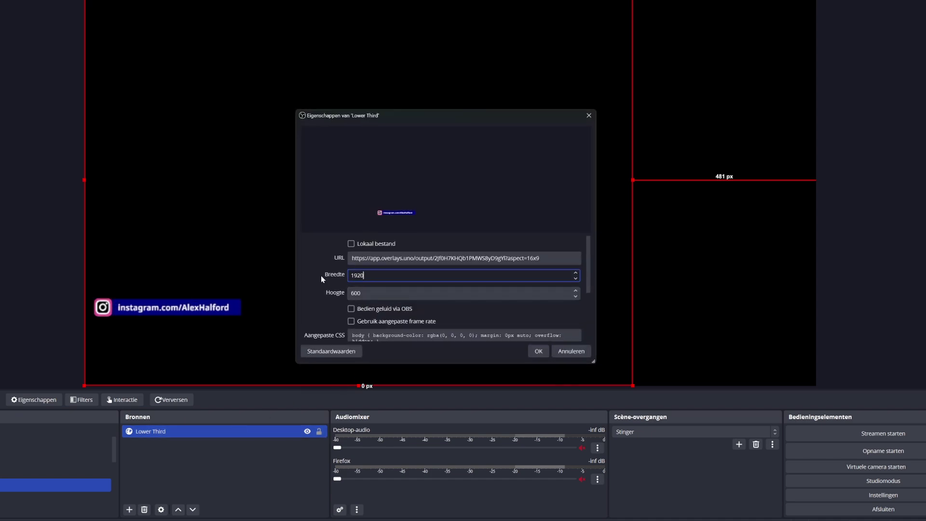
key("Tab")
type("1080")
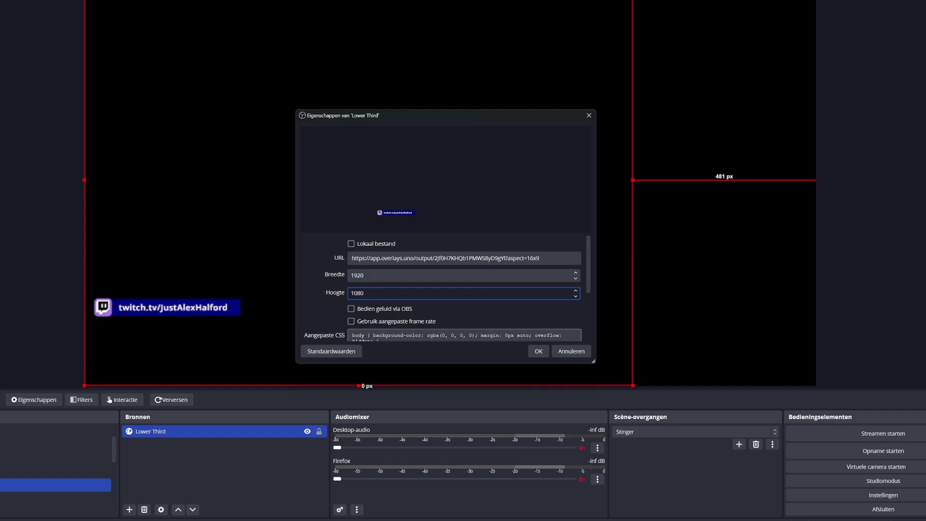
key("Return")
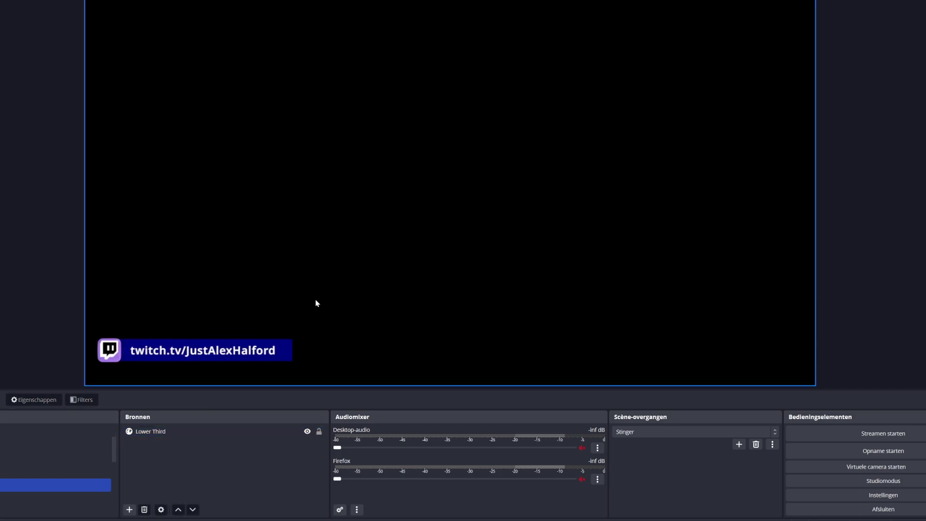
left_click(224, 460)
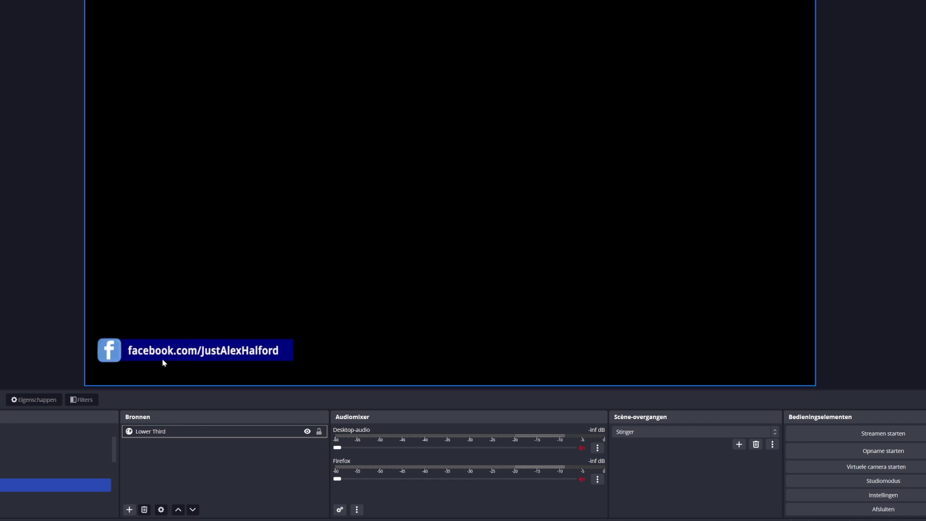
Switch to the uno overlay editor, change the background colour to magenta, and return to OBS to check the source.
left_click(33, 346)
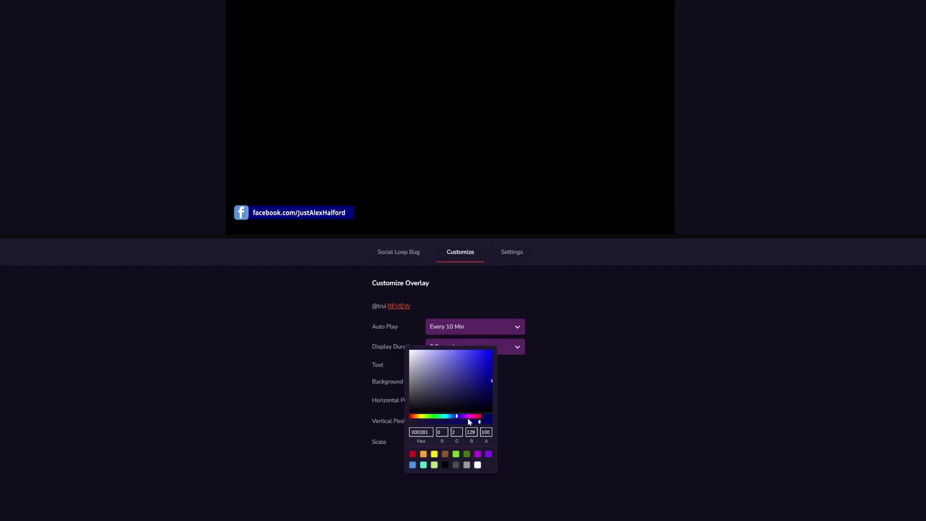
left_click(470, 418)
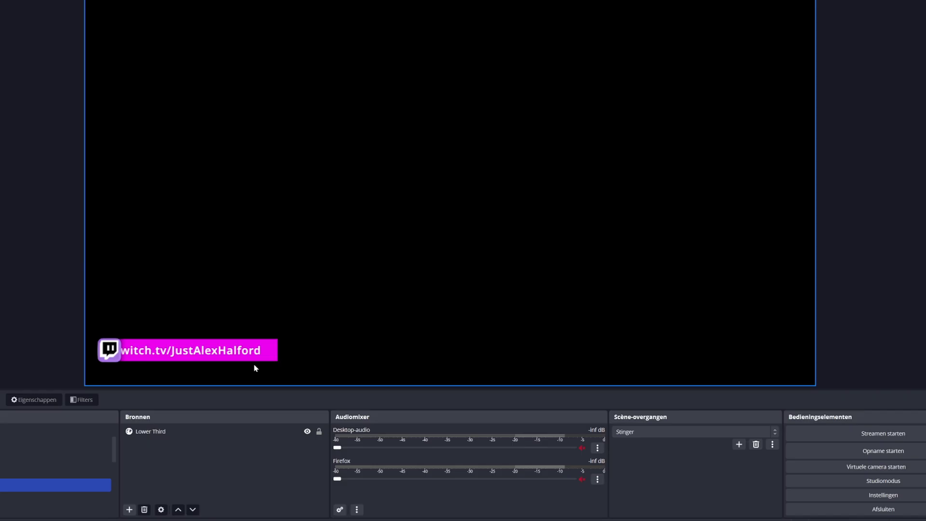
left_click(254, 364)
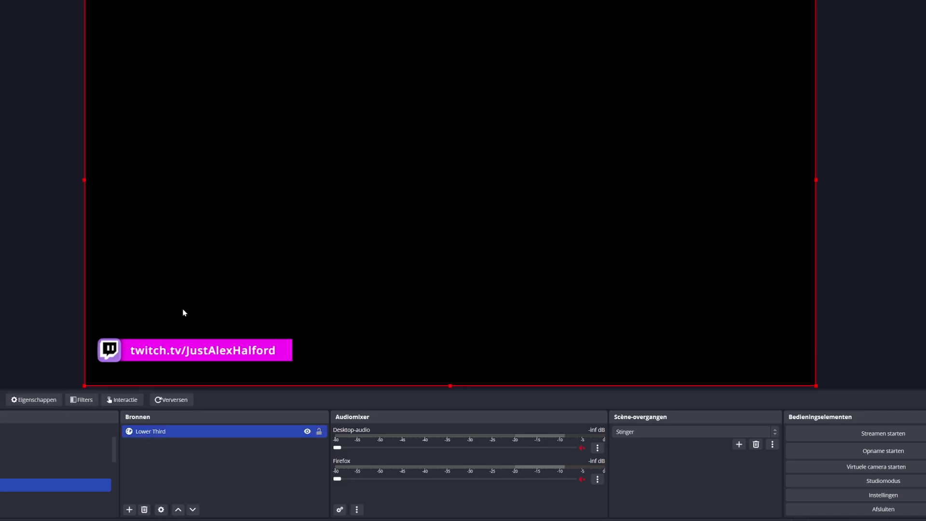
left_click(84, 312)
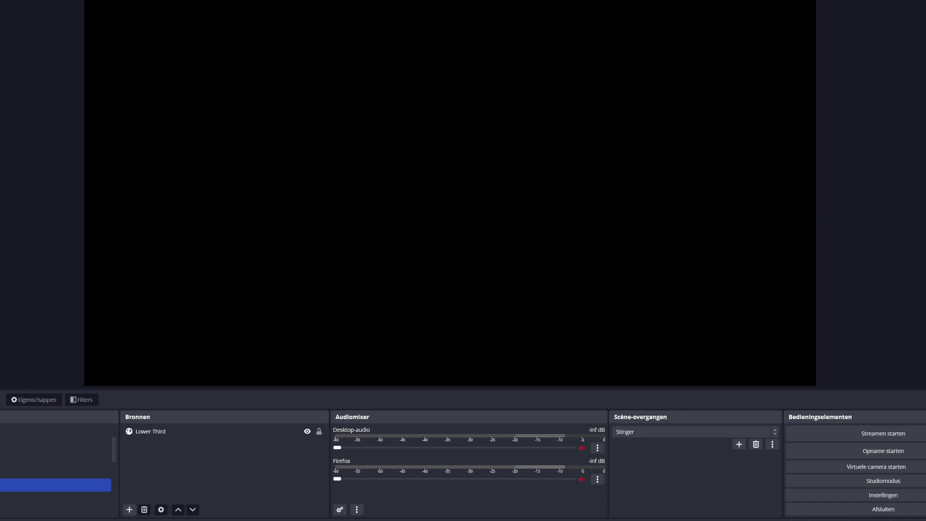
left_click(144, 431)
left_click(145, 447)
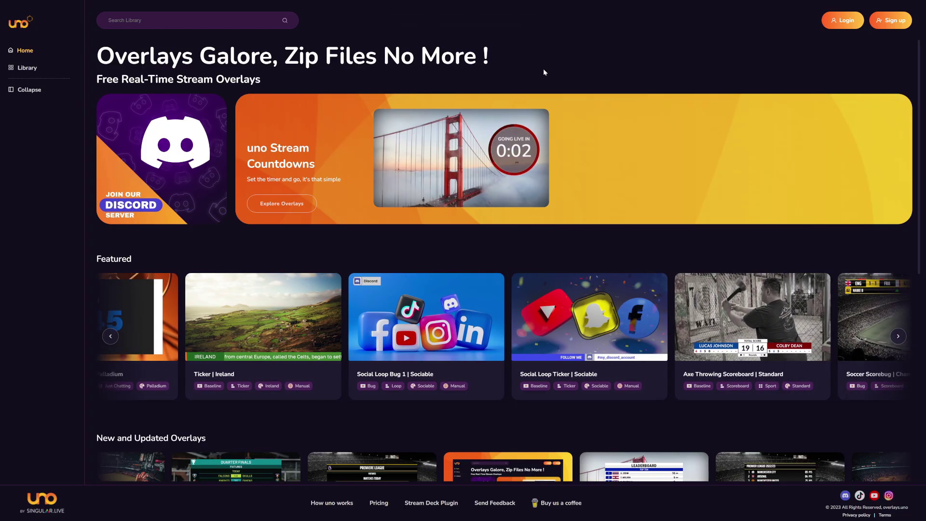
Switch to the uno website and examine the featured, new, trending and Hall of fame overlays and the full Library.
scroll(477, 146, "down", 1)
scroll(477, 145, "down", 3)
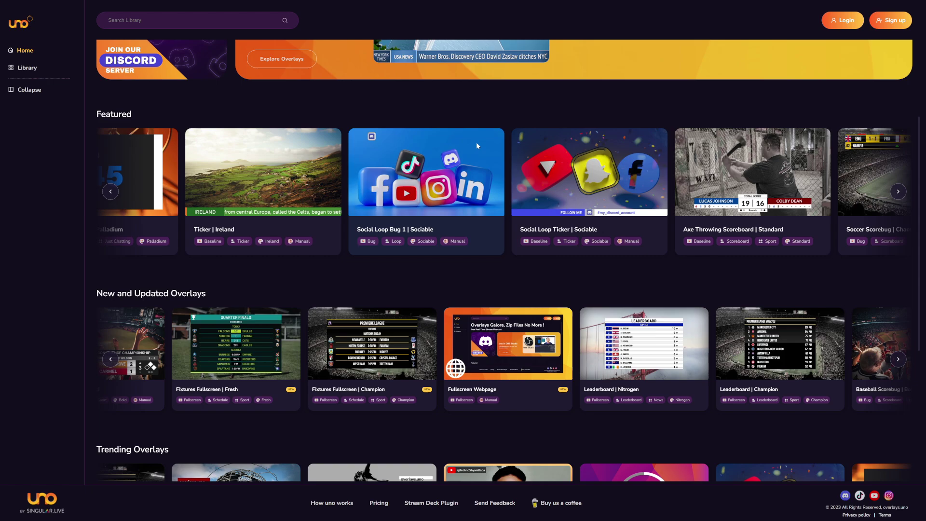
scroll(477, 146, "down", 3)
scroll(477, 146, "down", 2)
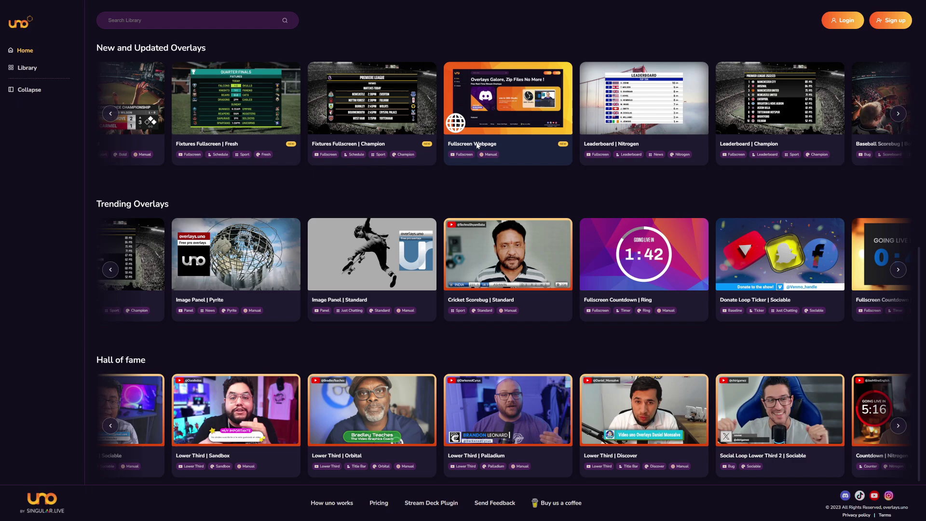
left_click(33, 72)
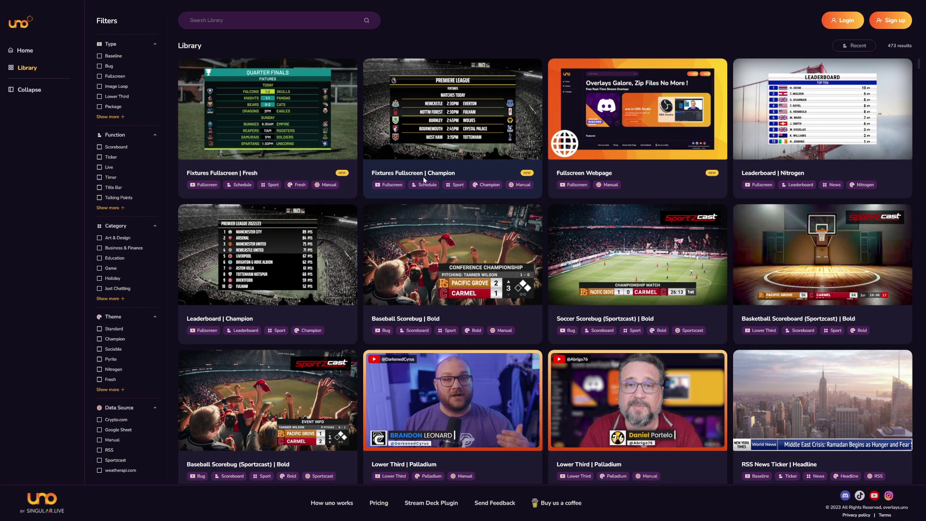
scroll(413, 198, "down", 2)
scroll(414, 198, "down", 1)
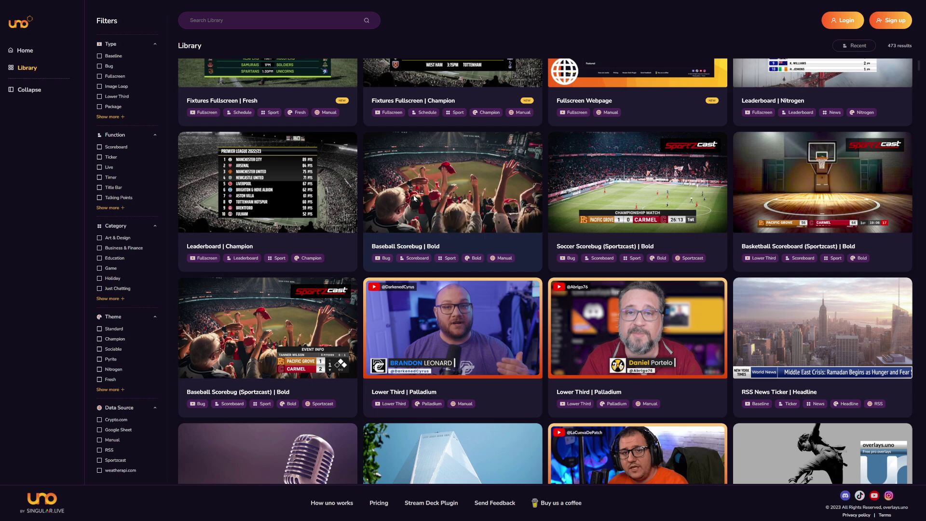
scroll(413, 195, "up", 3)
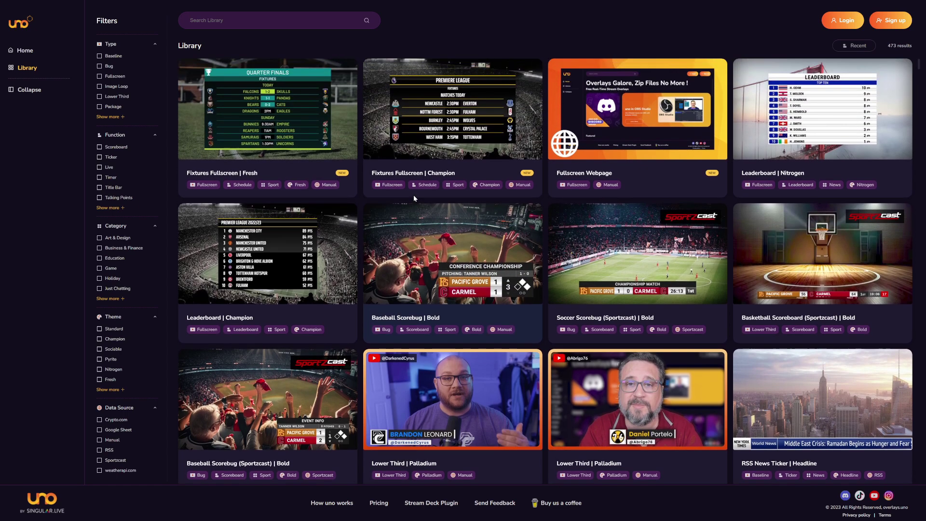